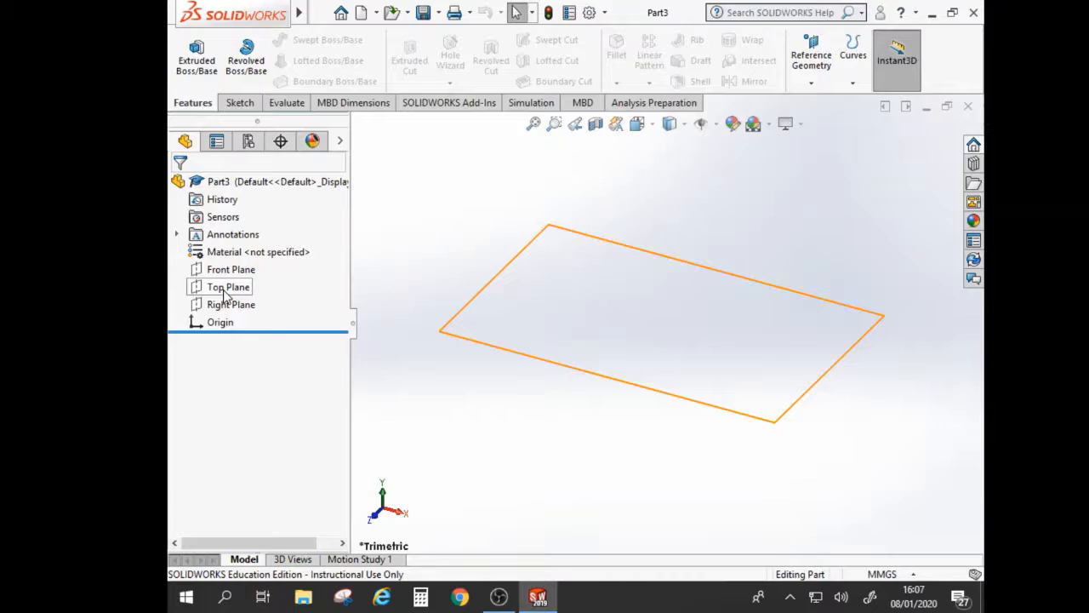
# Sketch a center rectangle about 145 by 85 mm on the Top Plane, centered on the origin, and exit the sketch
pyautogui.rightClick(226, 294)
pyautogui.click(239, 269)
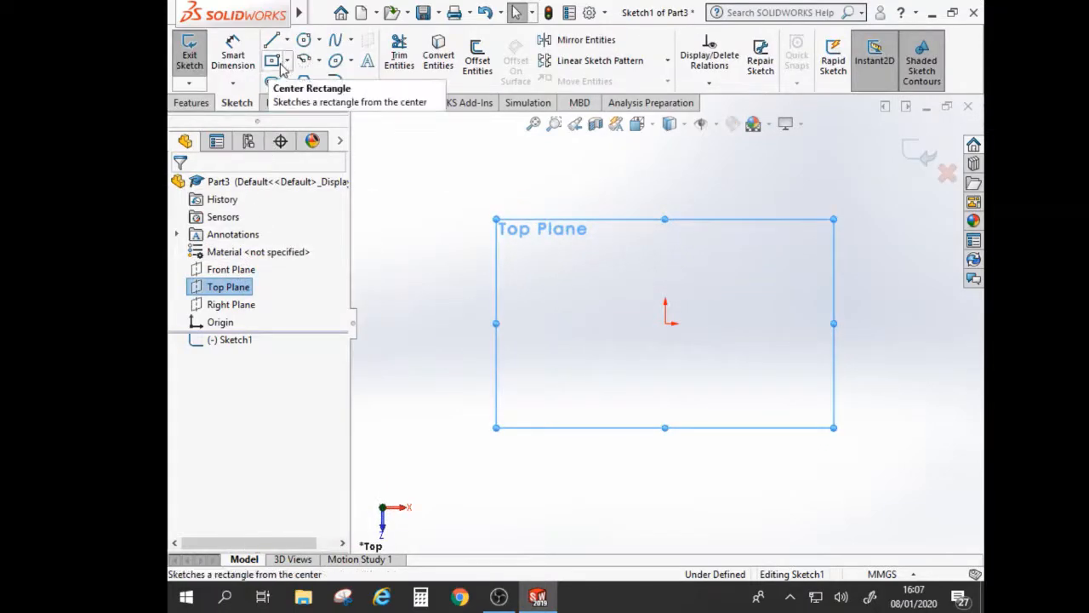
pyautogui.click(289, 63)
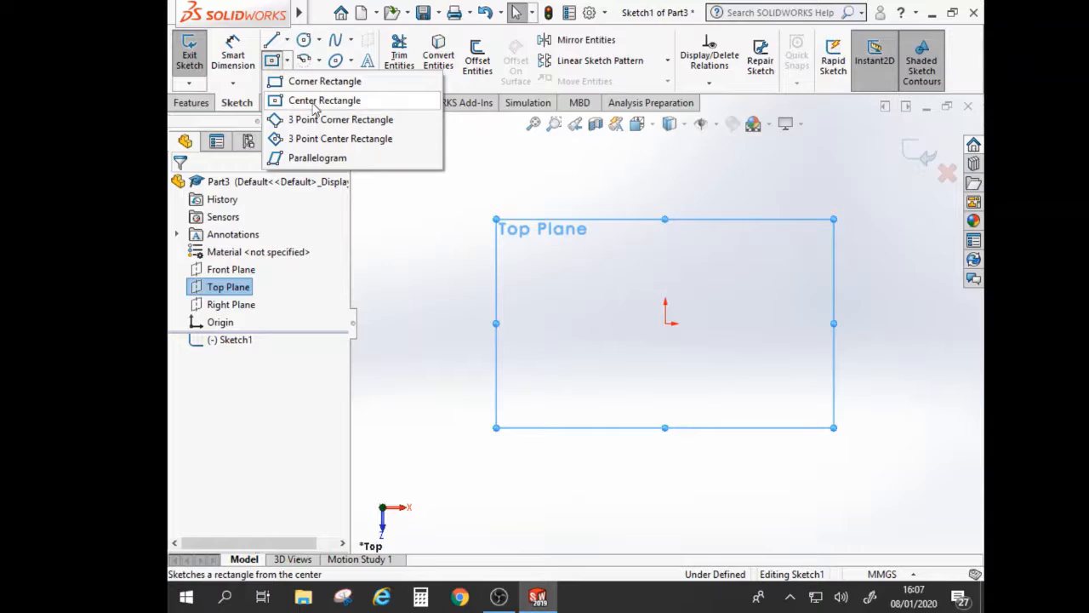
pyautogui.click(314, 102)
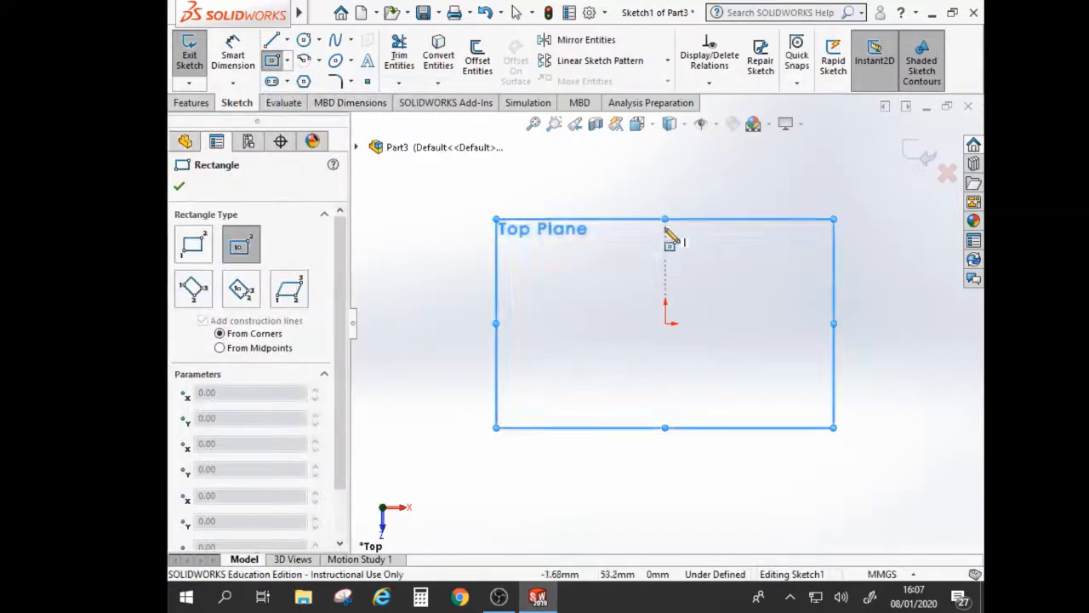
pyautogui.click(665, 324)
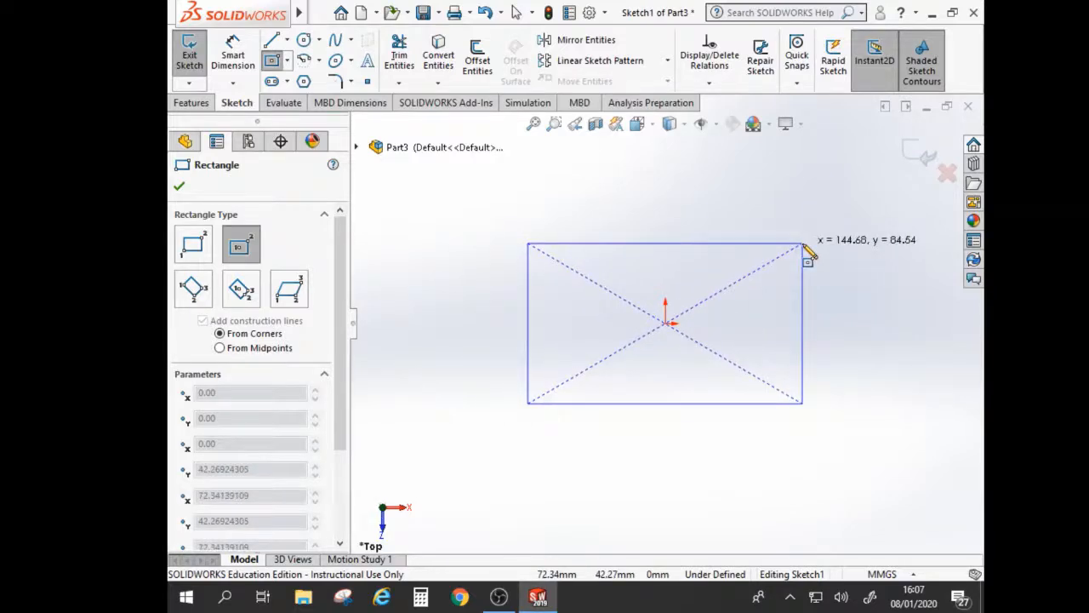
pyautogui.click(805, 248)
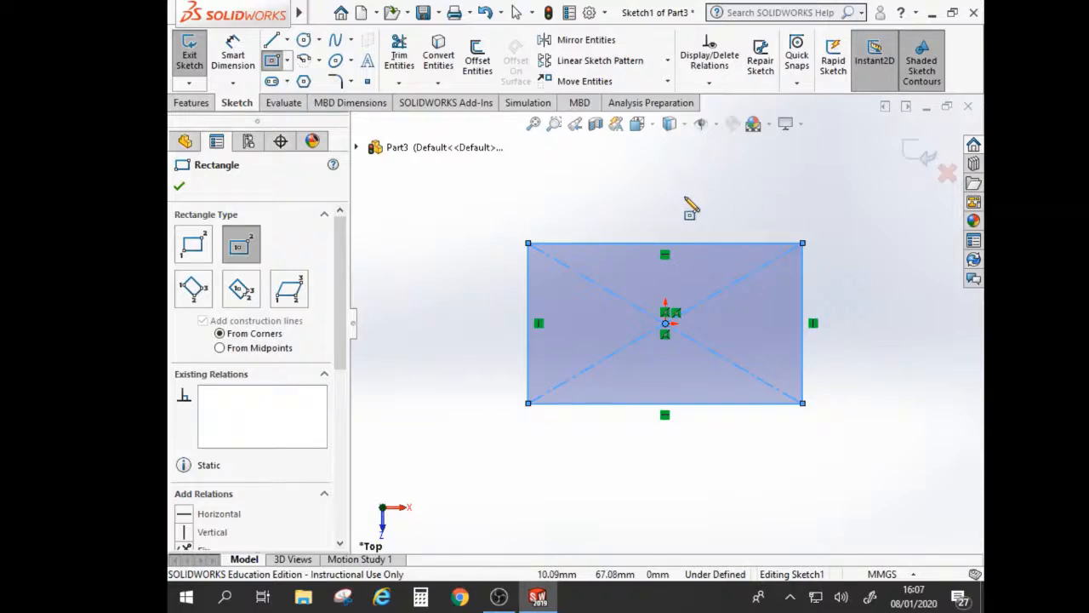
pyautogui.click(190, 53)
# Create a reference plane offset 50 mm above the Top Plane
pyautogui.moveTo(488, 377)
pyautogui.mouseDown(button='middle')
pyautogui.moveTo(469, 253)
pyautogui.moveTo(493, 226)
pyautogui.moveTo(447, 193)
pyautogui.moveTo(399, 192)
pyautogui.moveTo(422, 238)
pyautogui.moveTo(463, 231)
pyautogui.moveTo(433, 231)
pyautogui.moveTo(437, 241)
pyautogui.mouseUp(button='middle')
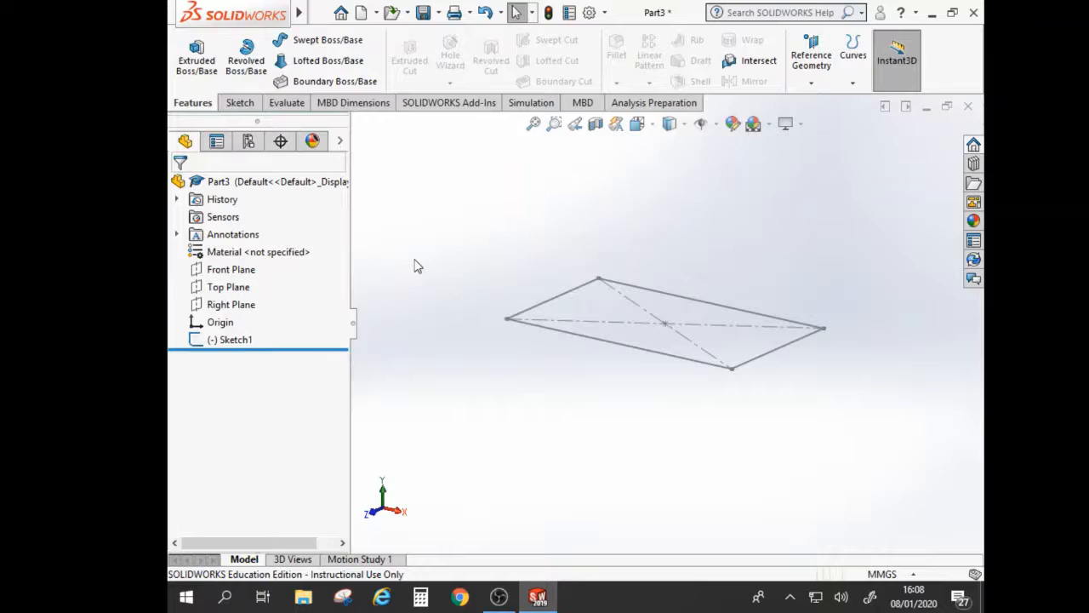
pyautogui.click(236, 292)
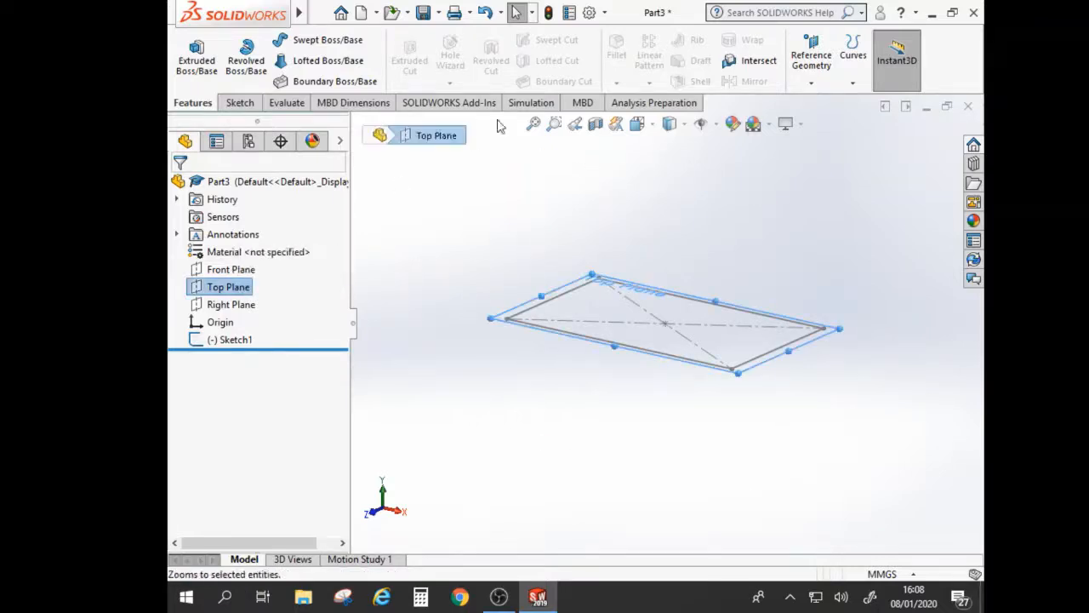
pyautogui.click(812, 82)
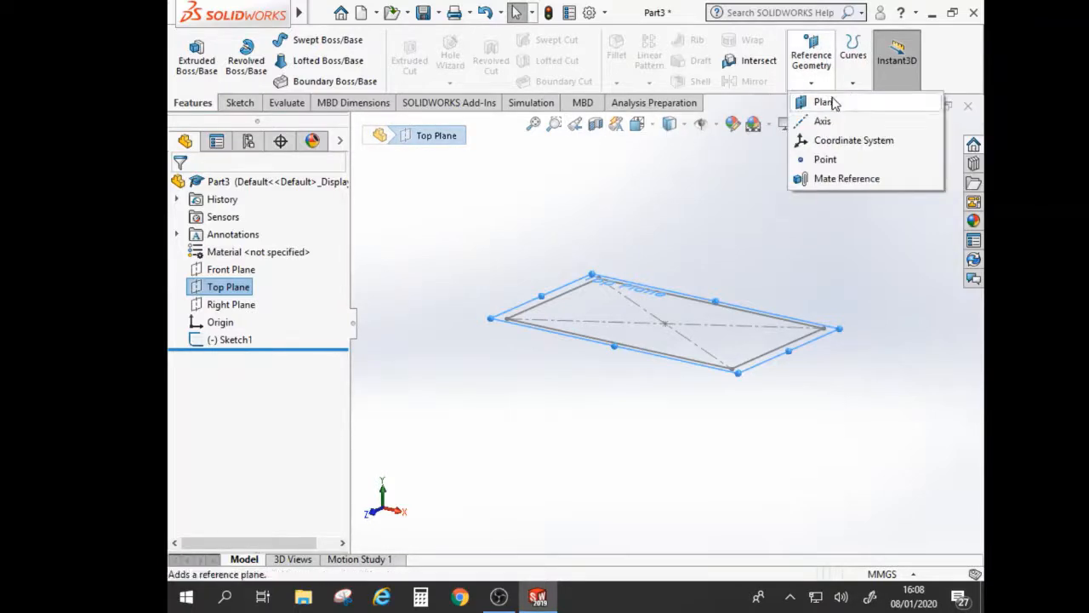
pyautogui.click(890, 106)
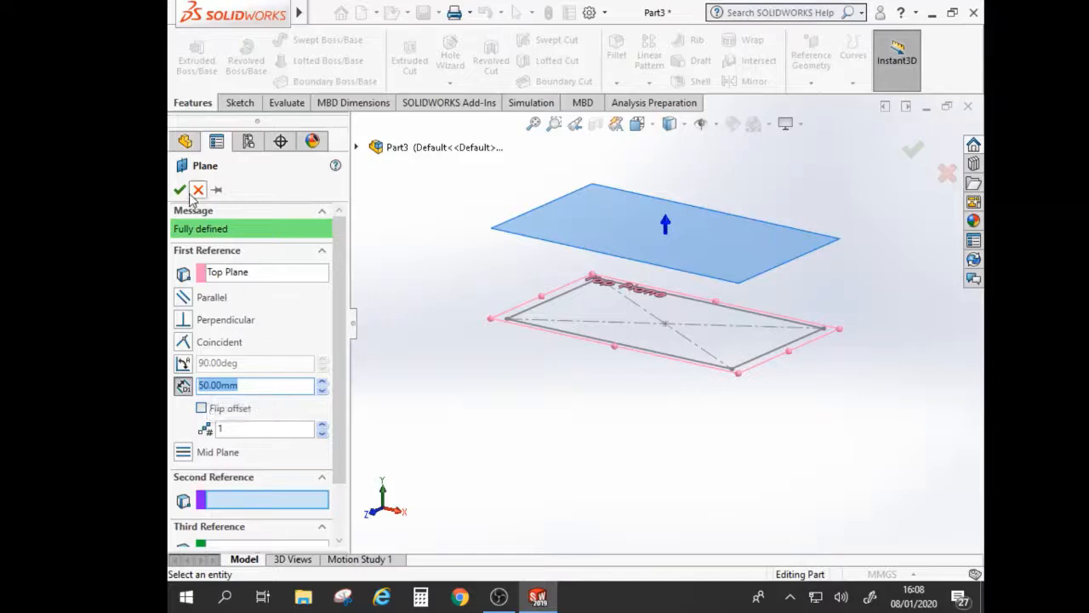
pyautogui.write('2')
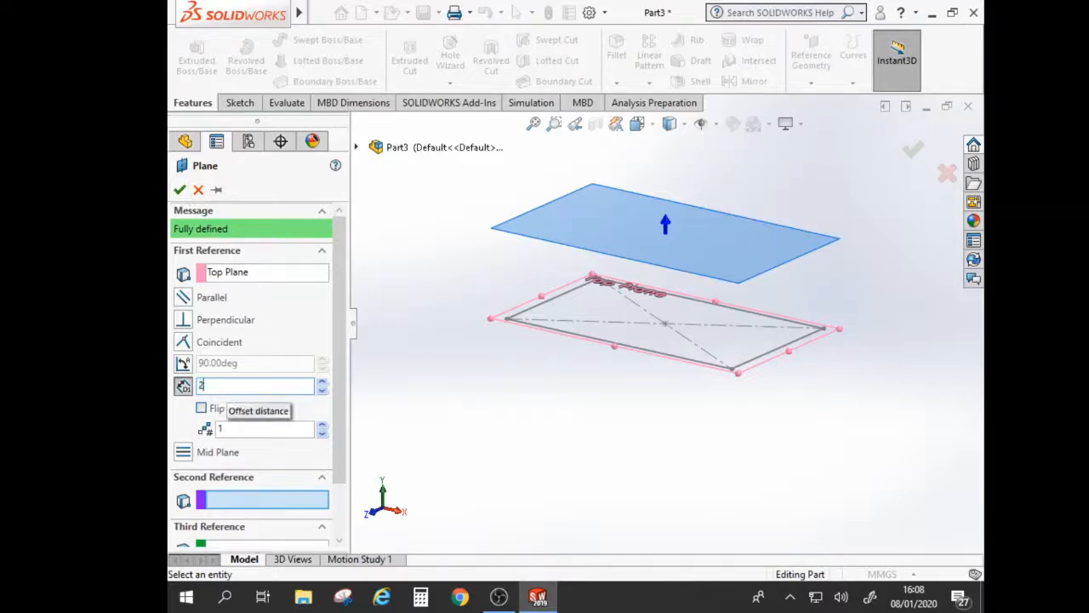
pyautogui.write('5')
pyautogui.press('Return')
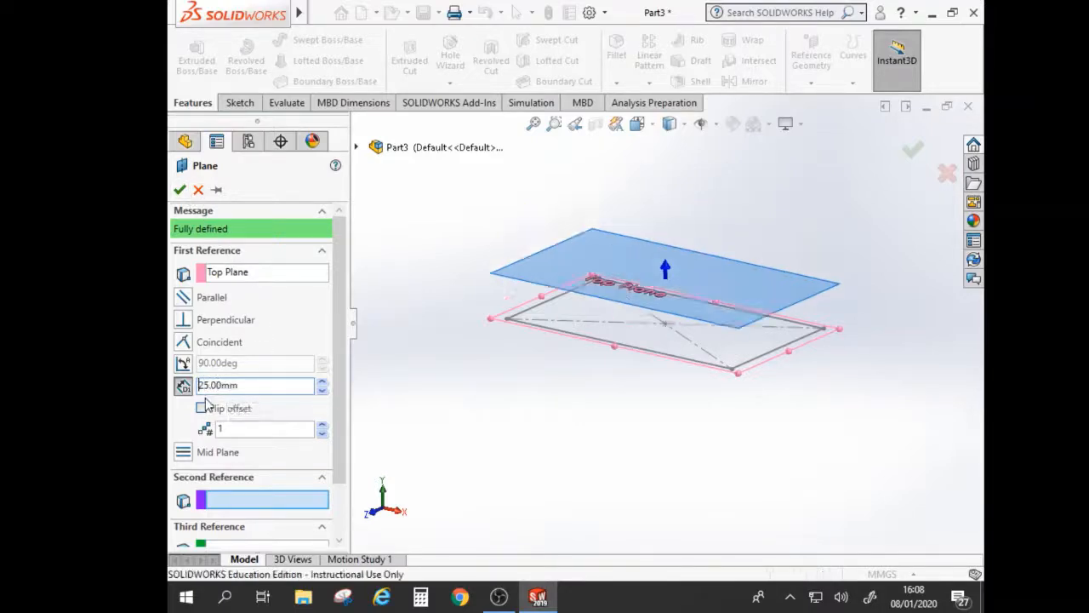
pyautogui.doubleClick(206, 388)
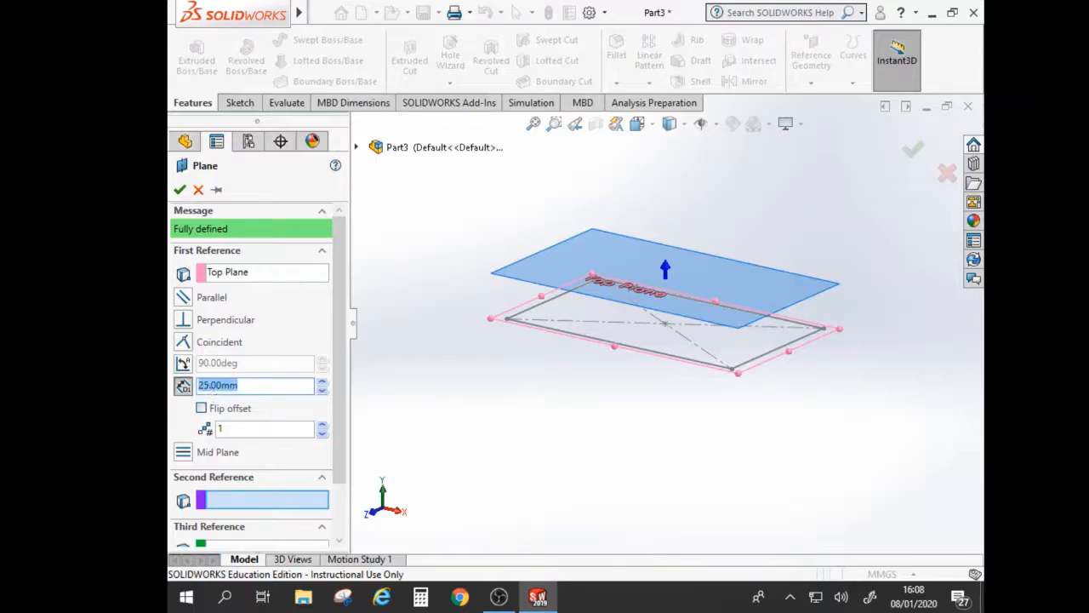
pyautogui.write('50')
pyautogui.press('Return')
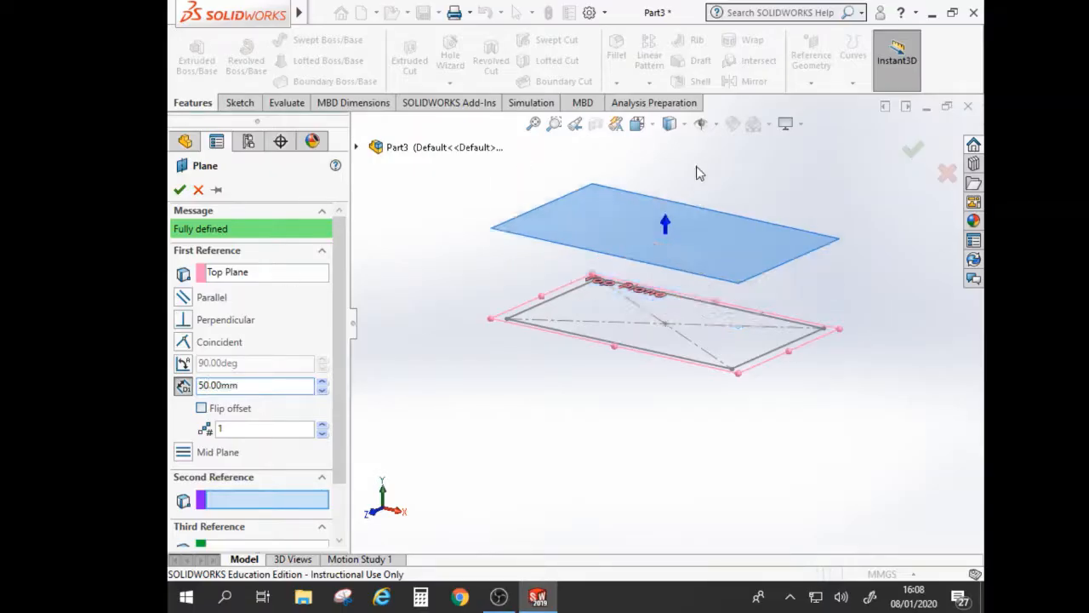
pyautogui.click(179, 189)
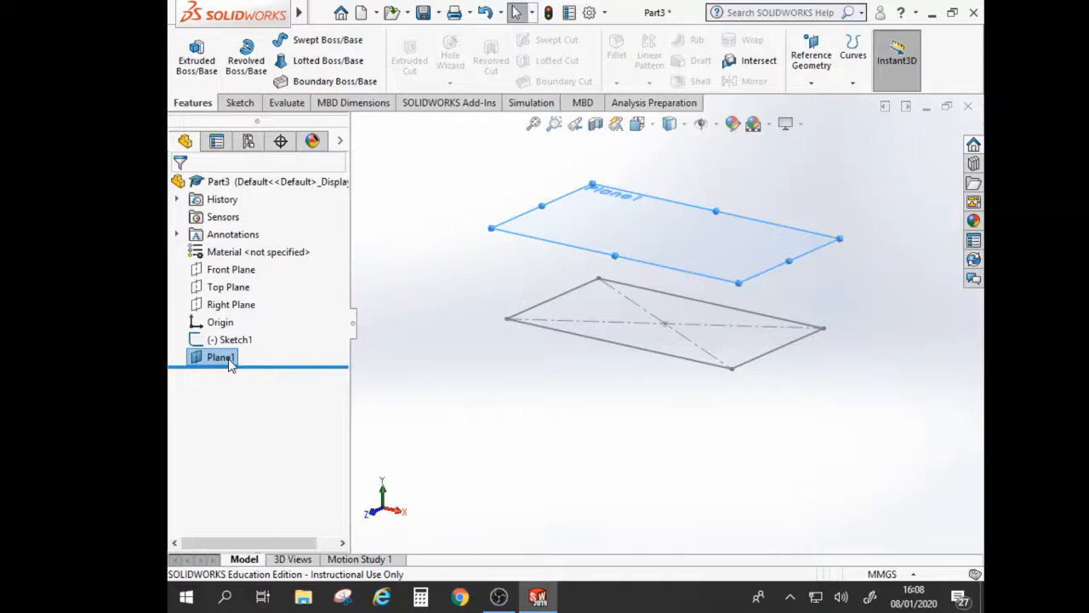
# Sketch a center rectangle on Plane1 from the origin, smaller than the base rectangle in both directions, and exit the sketch
pyautogui.rightClick(228, 361)
pyautogui.click(243, 256)
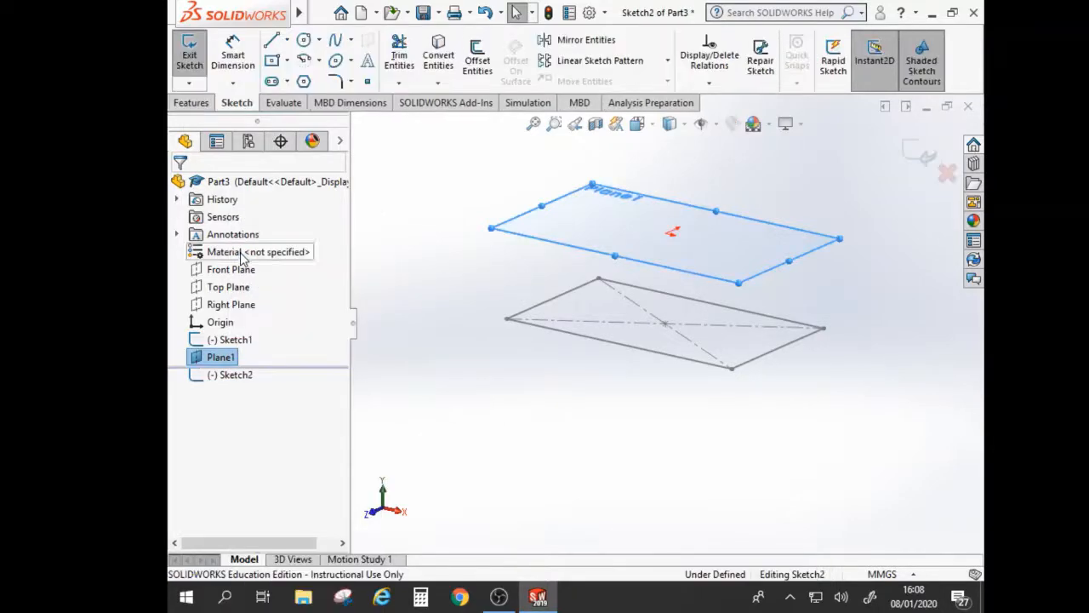
pyautogui.click(272, 59)
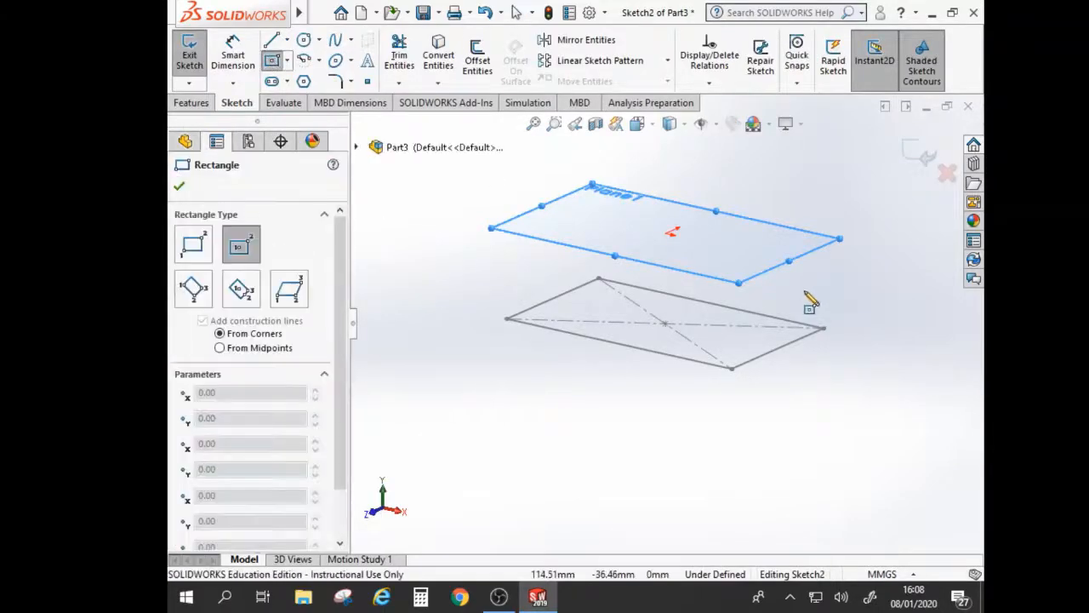
pyautogui.hotkey('ctrl', '8')
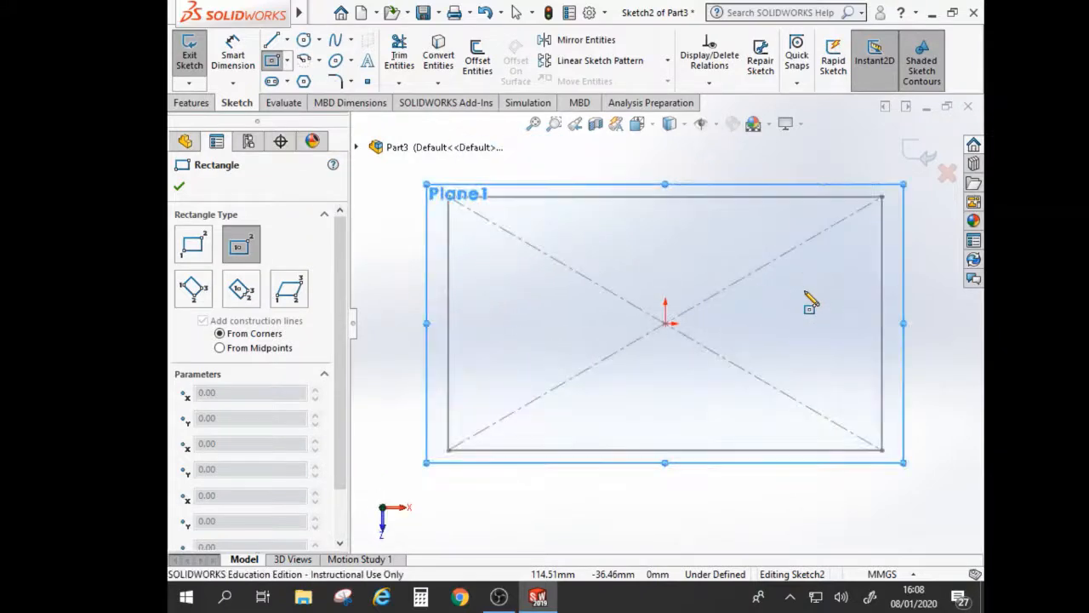
pyautogui.click(665, 324)
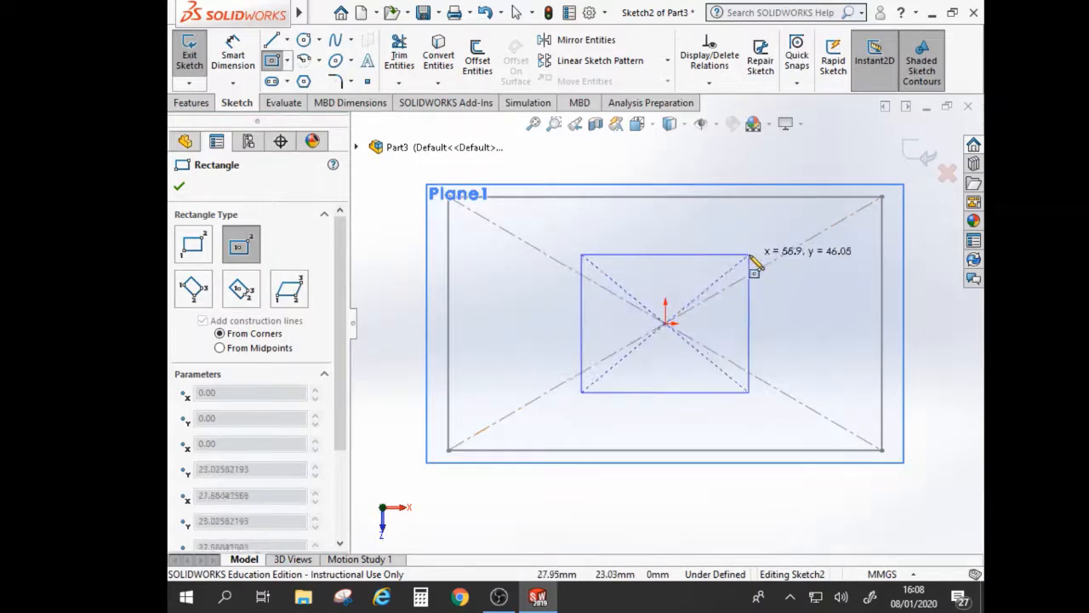
pyautogui.click(794, 284)
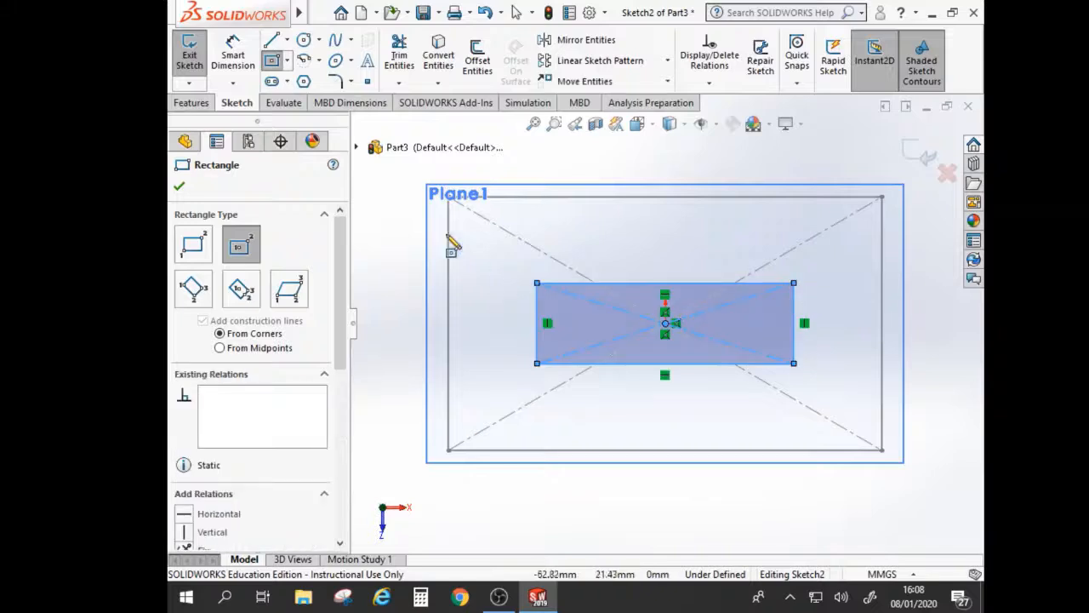
pyautogui.click(192, 66)
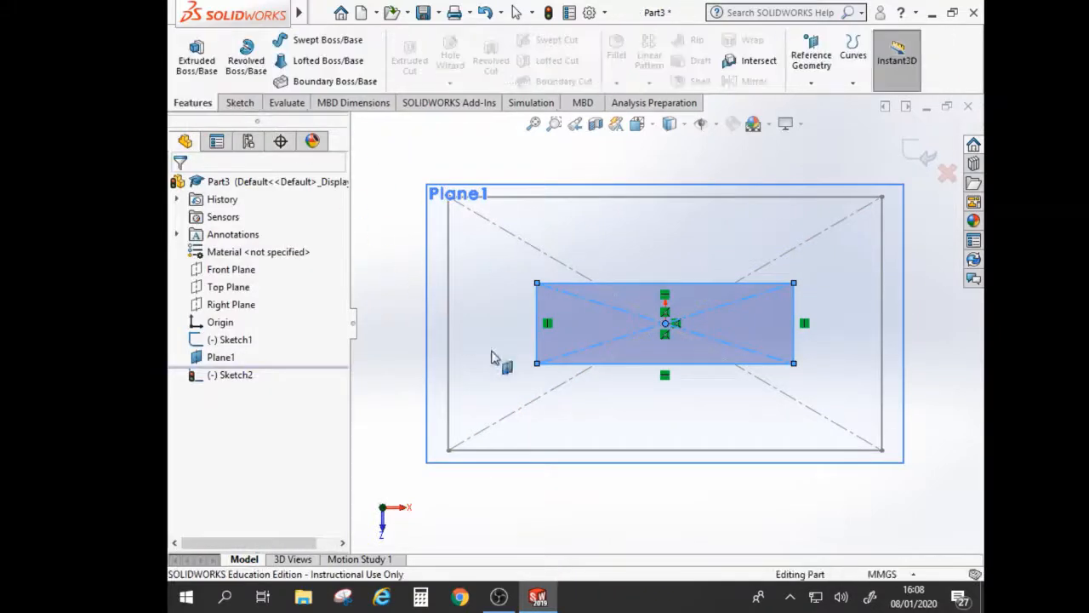
# Hide Plane1 so that only the two rectangle sketches are displayed
pyautogui.moveTo(631, 398)
pyautogui.mouseDown(button='middle')
pyautogui.moveTo(627, 377)
pyautogui.moveTo(622, 387)
pyautogui.mouseUp(button='middle')
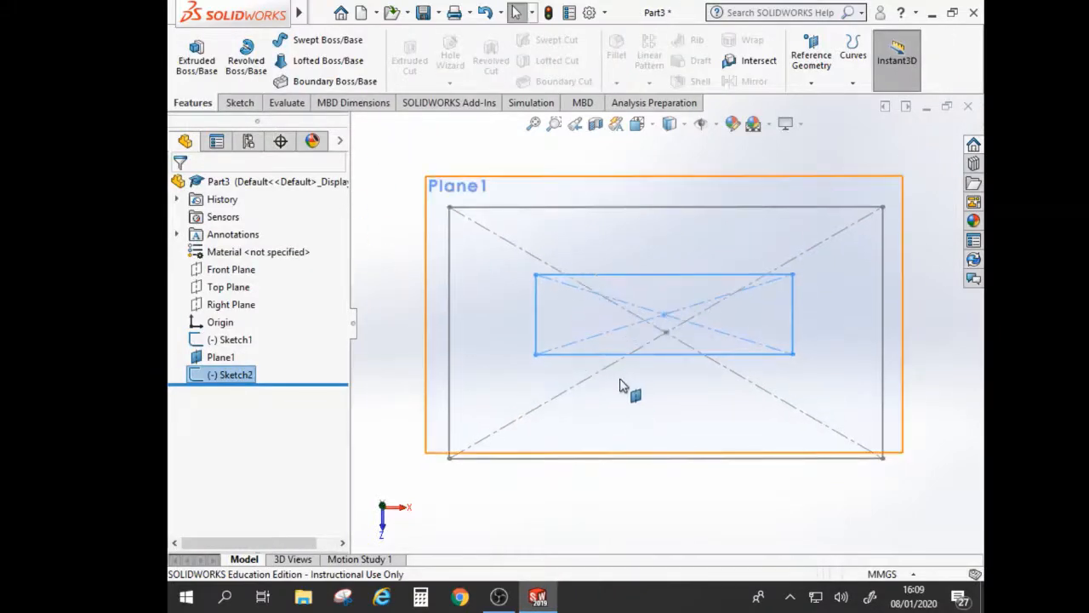
pyautogui.hotkey('ctrl', '7')
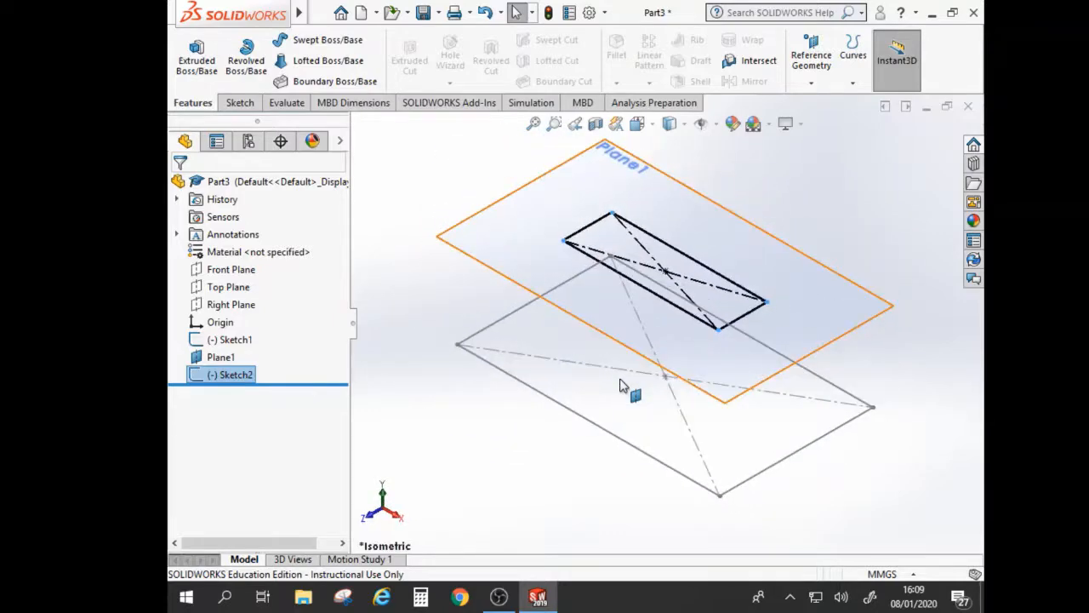
pyautogui.moveTo(625, 414)
pyautogui.mouseDown(button='middle')
pyautogui.moveTo(615, 382)
pyautogui.moveTo(627, 336)
pyautogui.moveTo(644, 394)
pyautogui.mouseUp(button='middle')
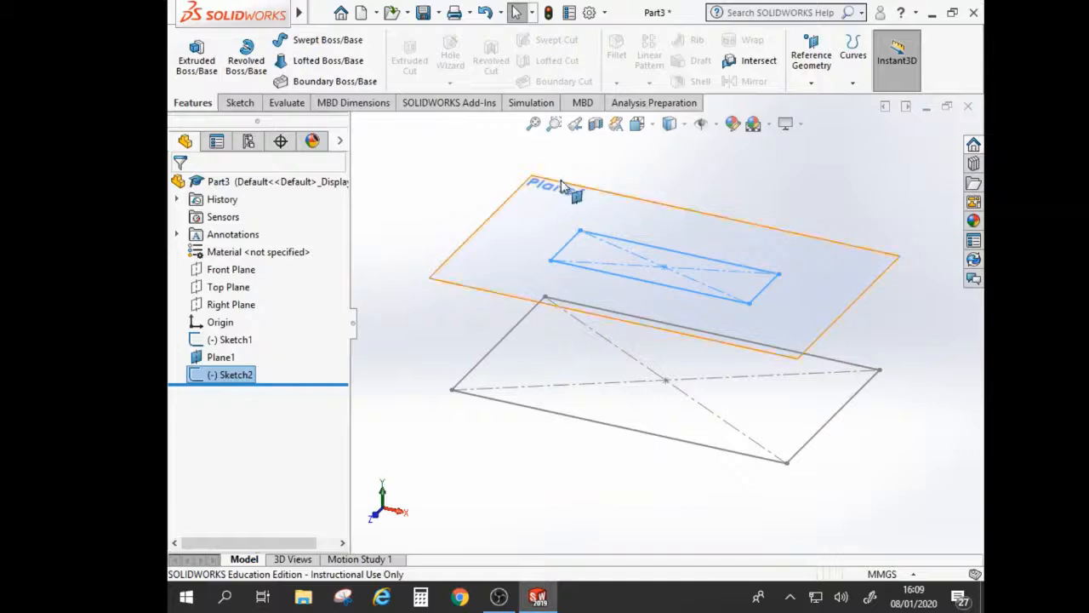
pyautogui.rightClick(219, 359)
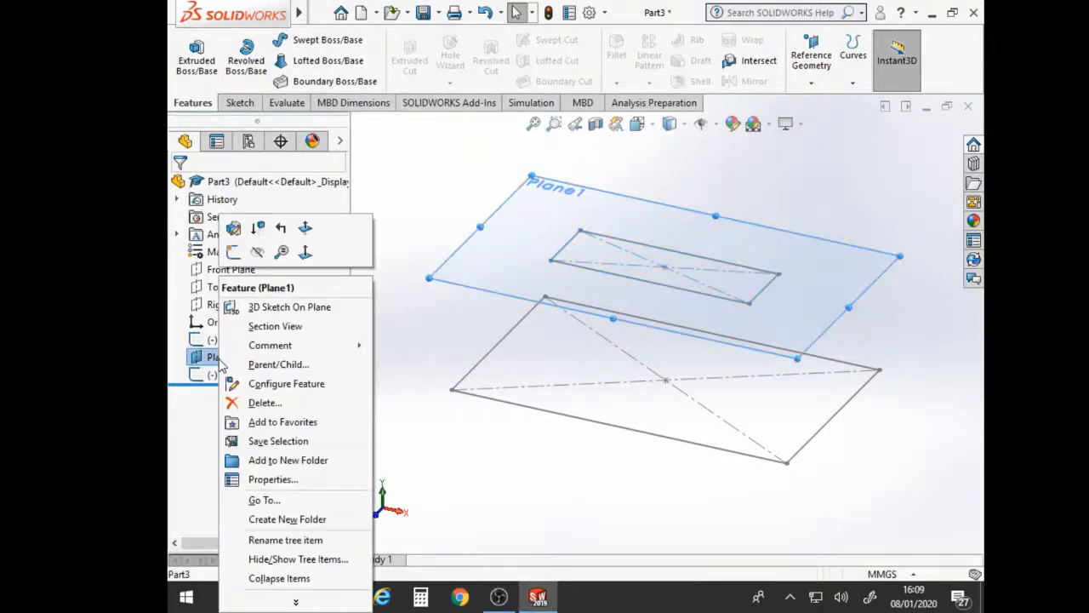
pyautogui.click(258, 253)
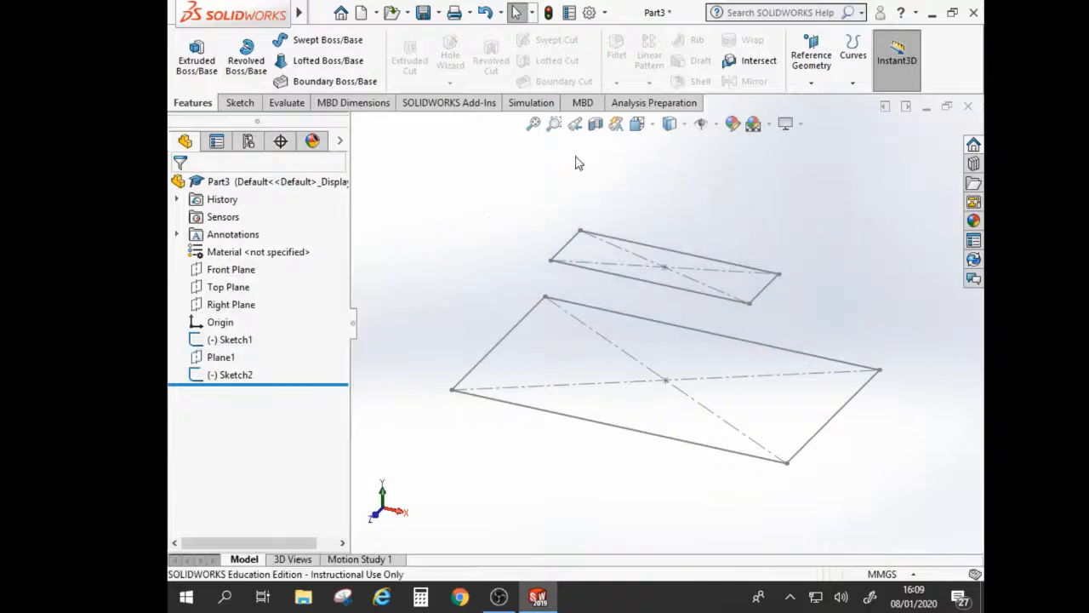
# Create another reference plane offset 50 mm above Plane1
pyautogui.moveTo(789, 233)
pyautogui.mouseDown(button='middle')
pyautogui.moveTo(778, 190)
pyautogui.moveTo(792, 230)
pyautogui.moveTo(771, 248)
pyautogui.moveTo(778, 201)
pyautogui.moveTo(783, 211)
pyautogui.mouseUp(button='middle')
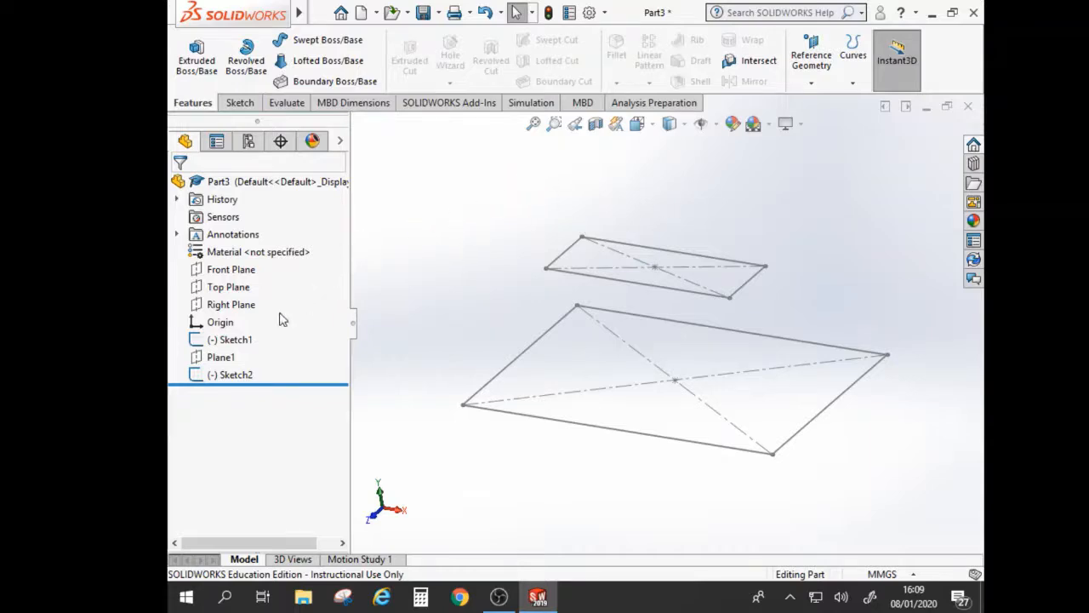
pyautogui.click(221, 358)
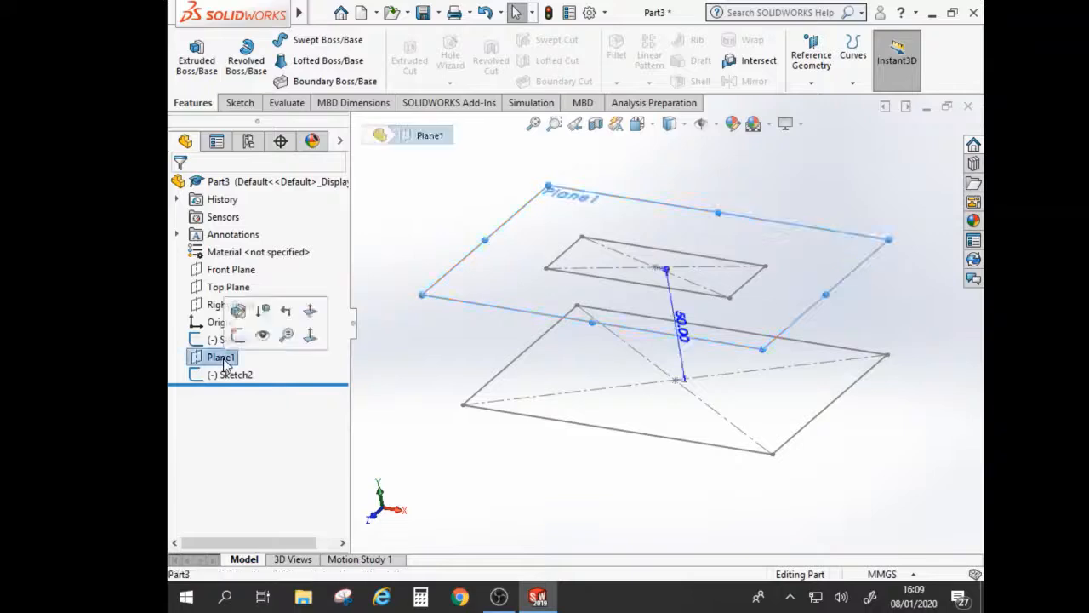
pyautogui.click(807, 82)
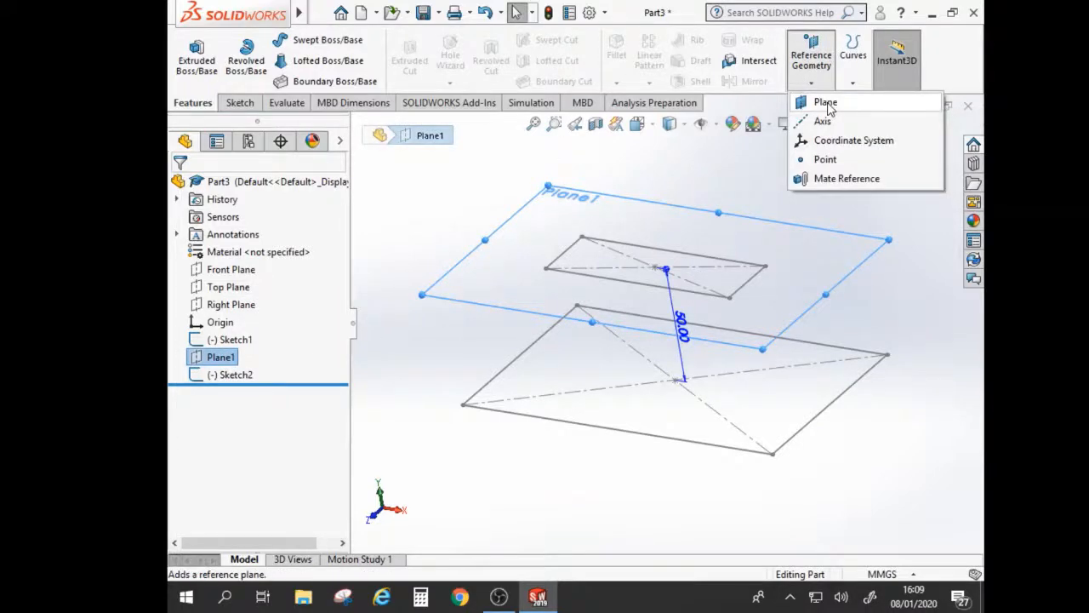
pyautogui.click(826, 104)
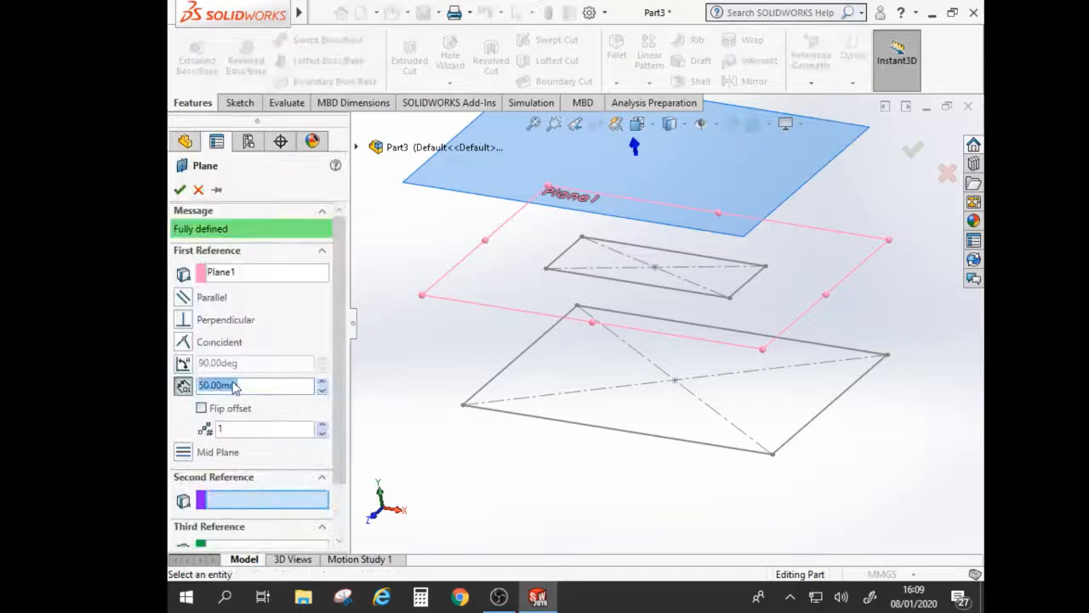
pyautogui.click(184, 190)
pyautogui.press('f')
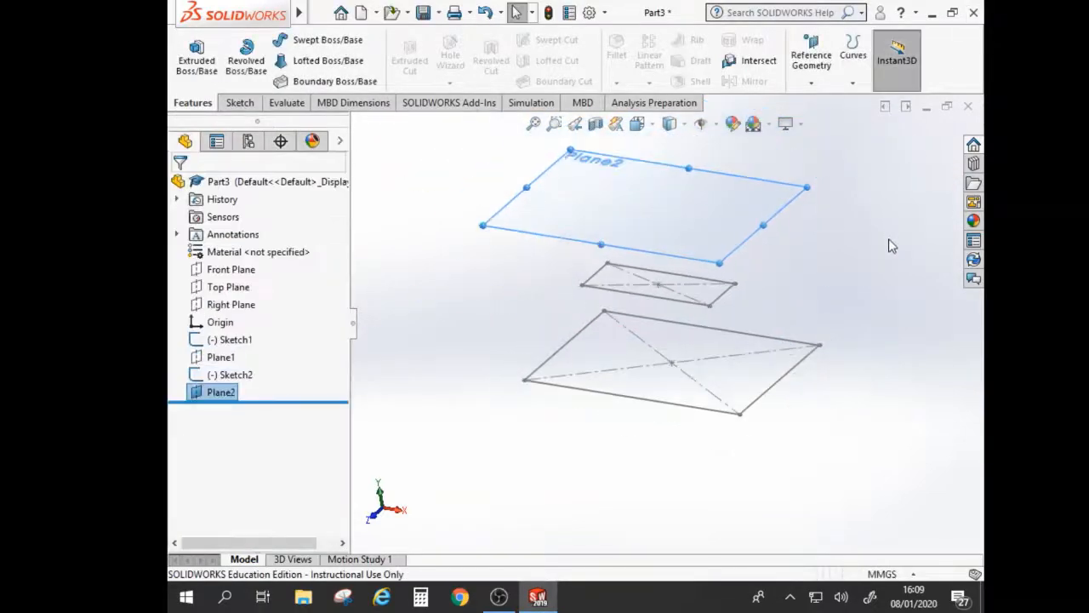
# Sketch a center rectangle on Plane2 from the origin, with its corner snapped to the corner of the base rectangle
pyautogui.rightClick(218, 398)
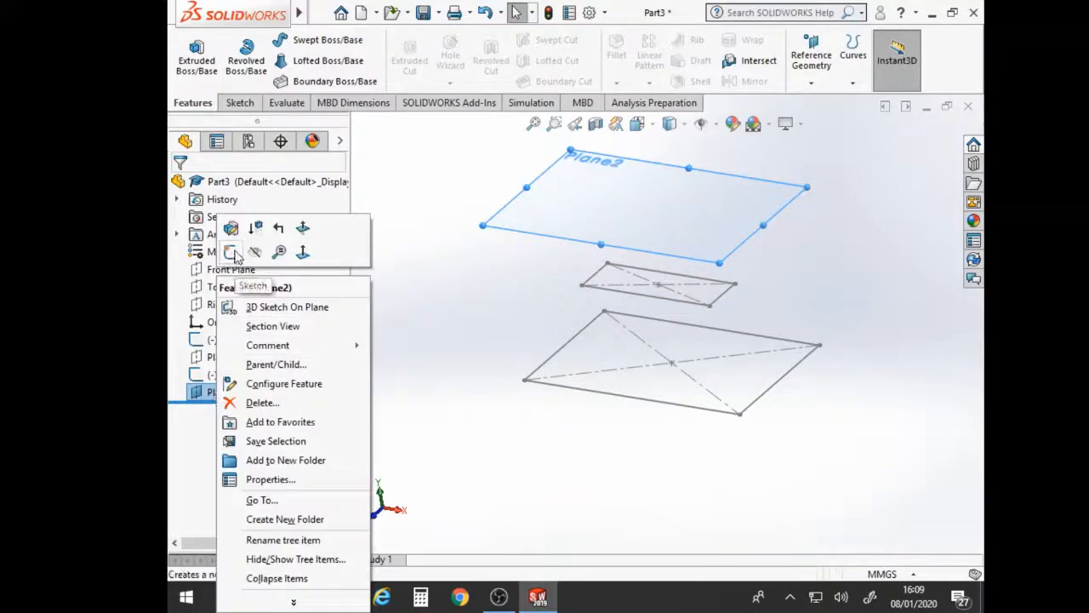
pyautogui.click(232, 251)
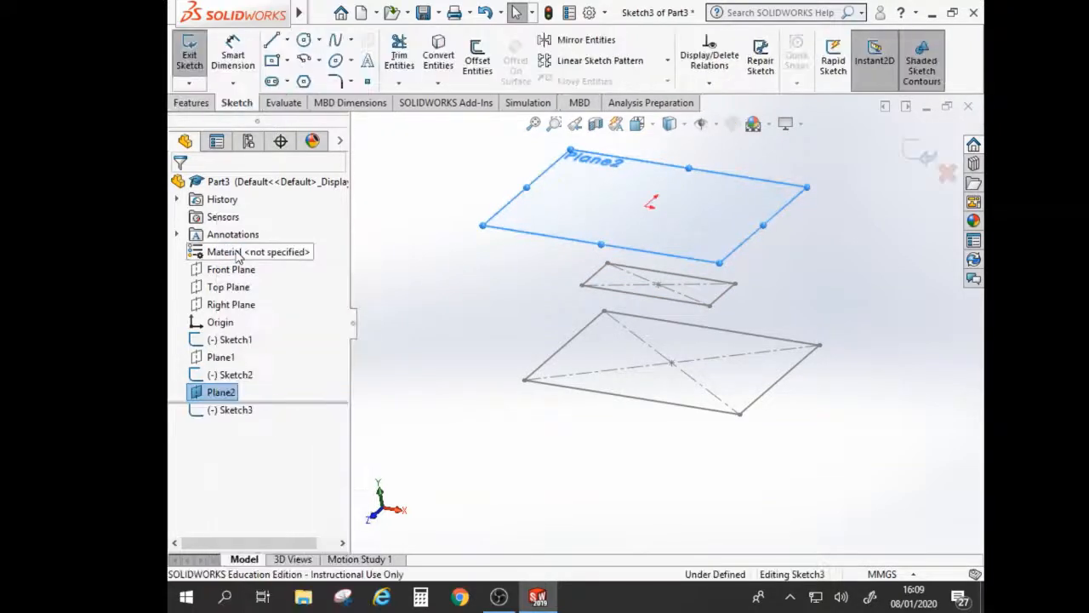
pyautogui.click(272, 63)
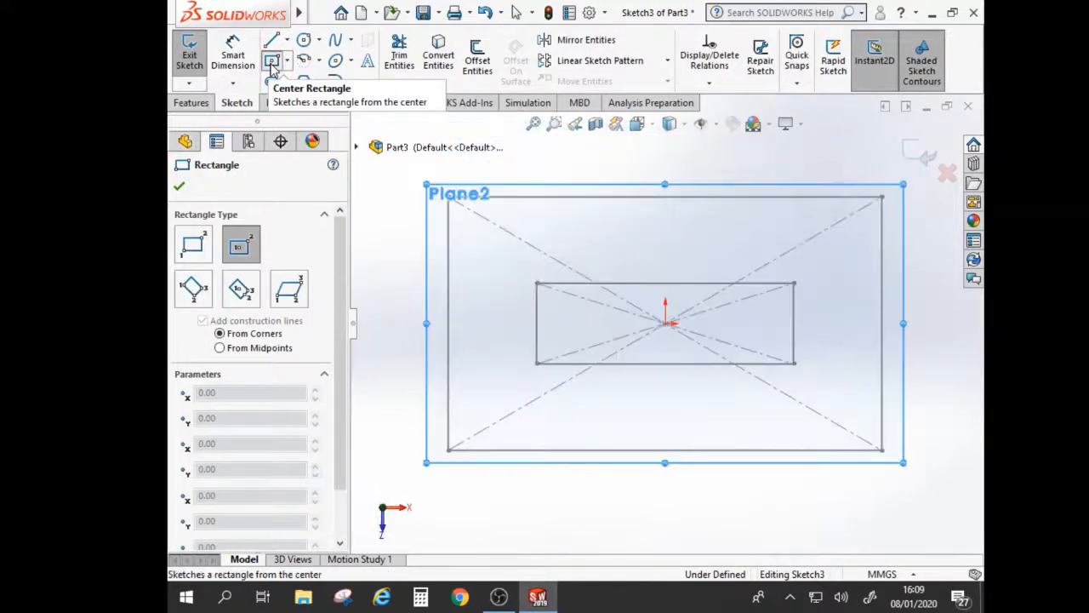
pyautogui.click(664, 323)
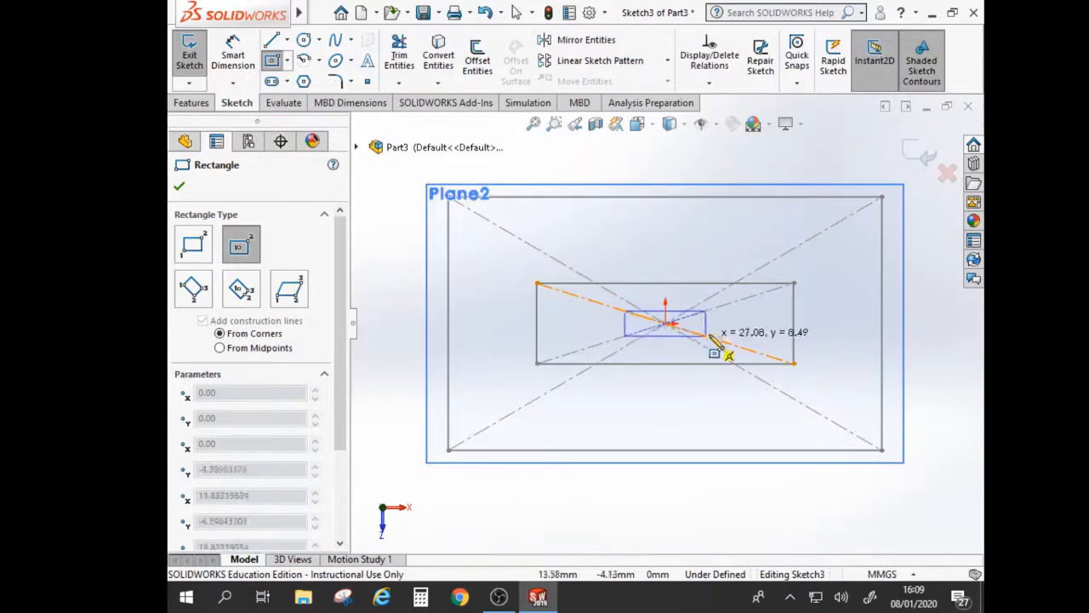
pyautogui.click(882, 198)
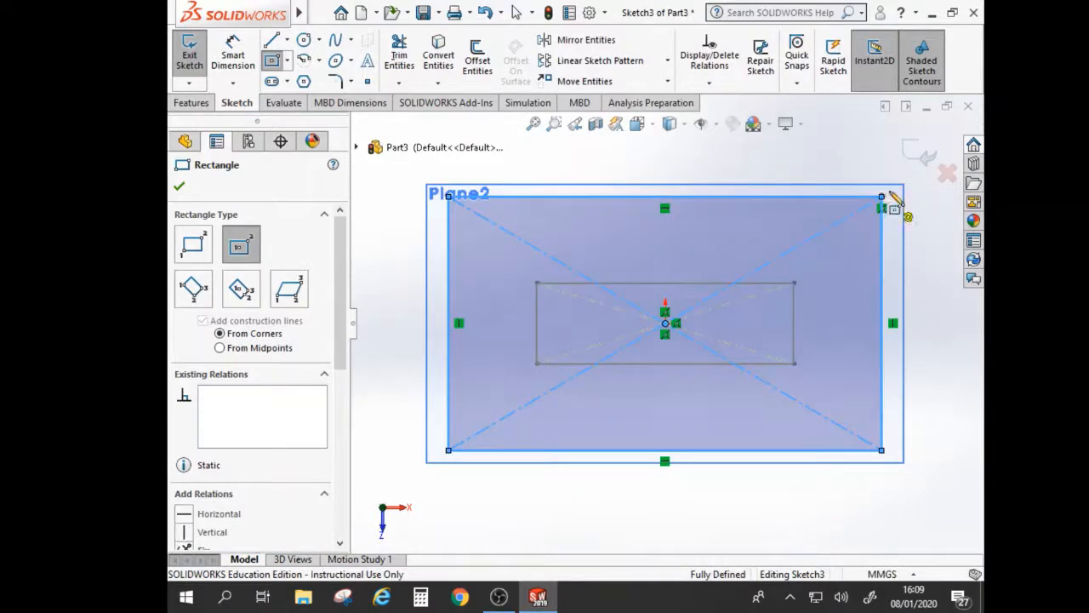
# Exit the uppermost rectangle sketch and hide Plane2 so that only the three rectangle sketches are displayed
pyautogui.press('Escape')
pyautogui.click(919, 155)
pyautogui.moveTo(797, 332)
pyautogui.mouseDown(button='middle')
pyautogui.moveTo(801, 197)
pyautogui.moveTo(732, 165)
pyautogui.moveTo(790, 171)
pyautogui.mouseUp(button='middle')
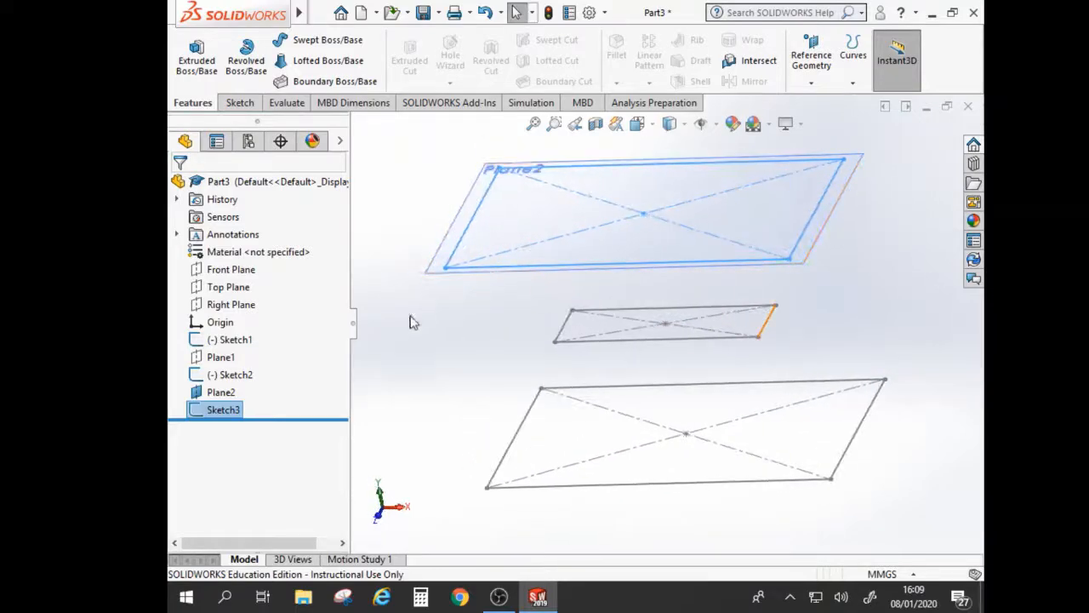
pyautogui.rightClick(221, 393)
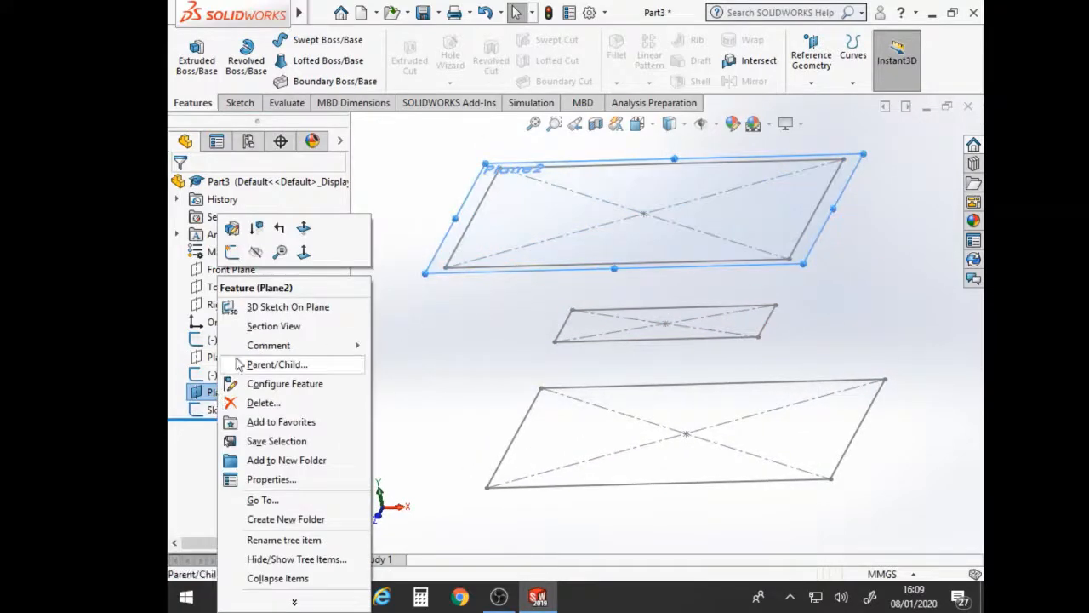
pyautogui.click(257, 252)
pyautogui.moveTo(839, 301)
pyautogui.mouseDown(button='middle')
pyautogui.moveTo(863, 255)
pyautogui.moveTo(907, 236)
pyautogui.moveTo(928, 272)
pyautogui.mouseUp(button='middle')
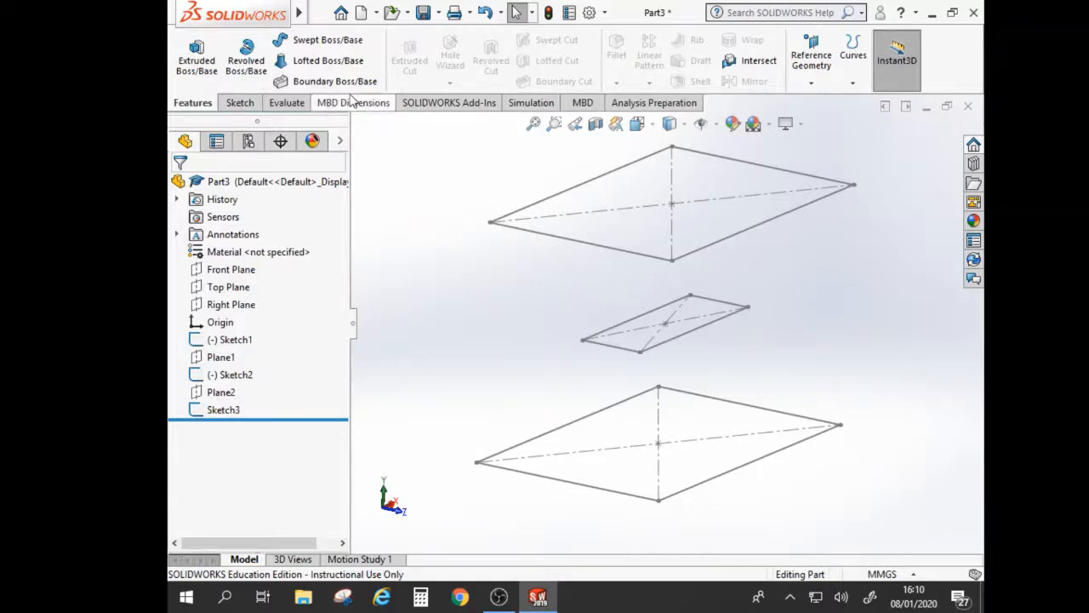
# Start a Lofted Boss/Base and select Sketch1, Sketch2 and Sketch3 as profiles in order, picking each near its matching front corner
pyautogui.click(313, 63)
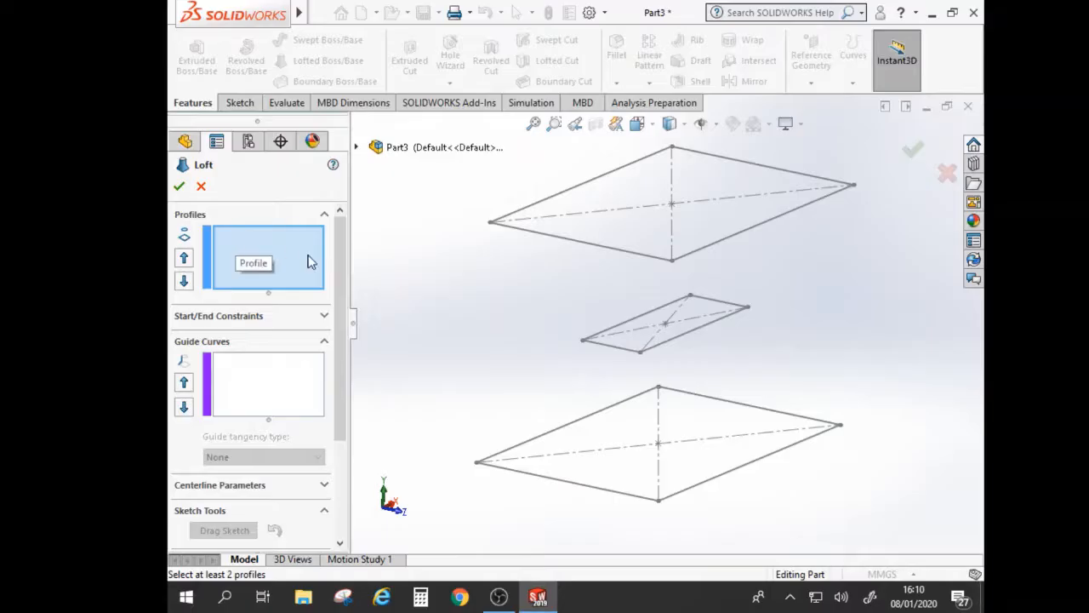
pyautogui.click(681, 502)
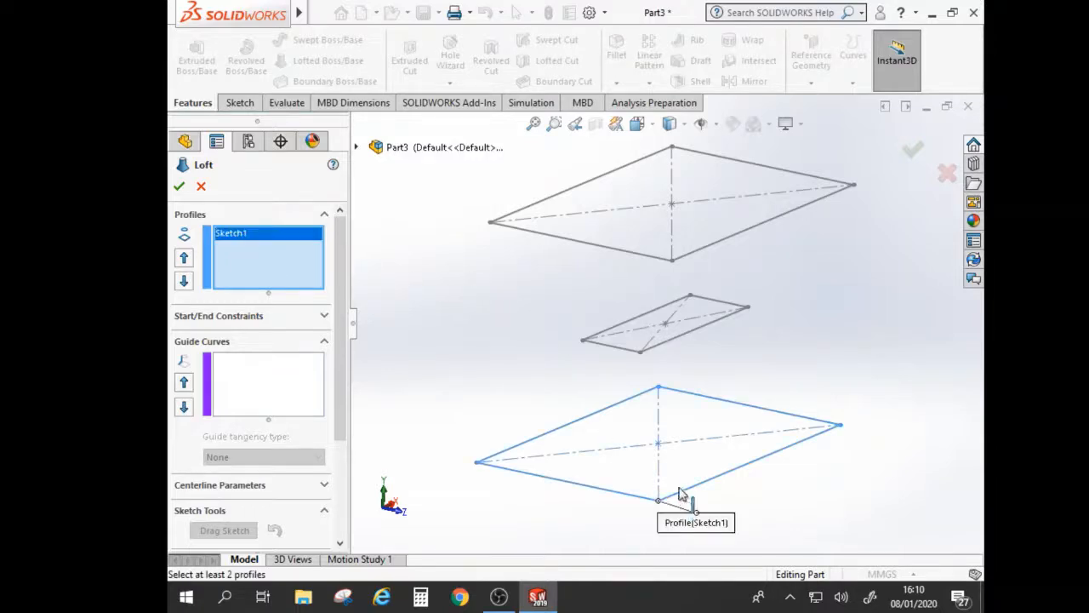
pyautogui.click(669, 349)
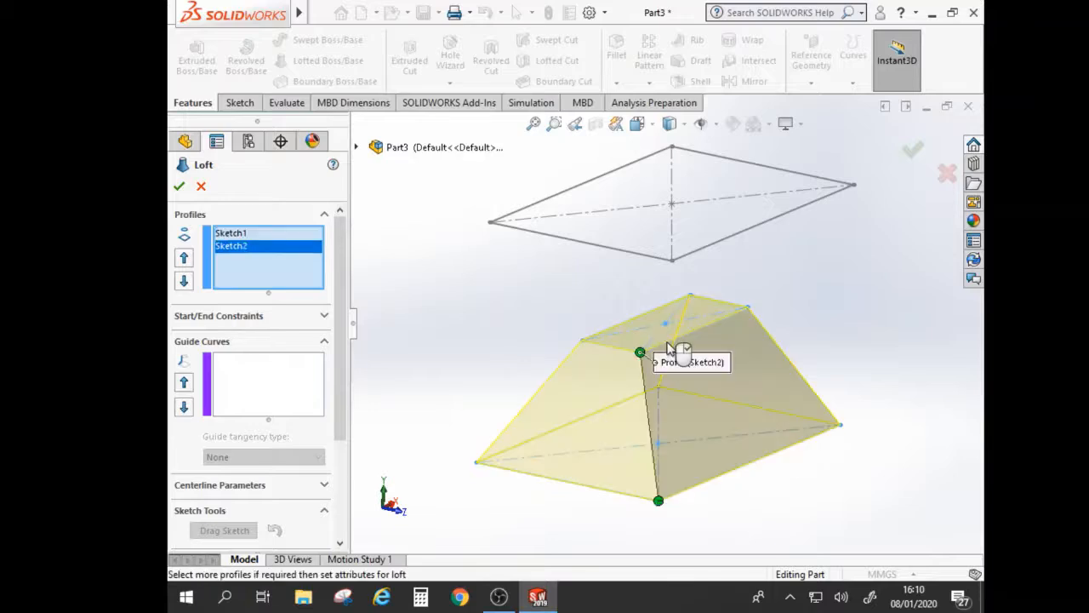
pyautogui.click(693, 258)
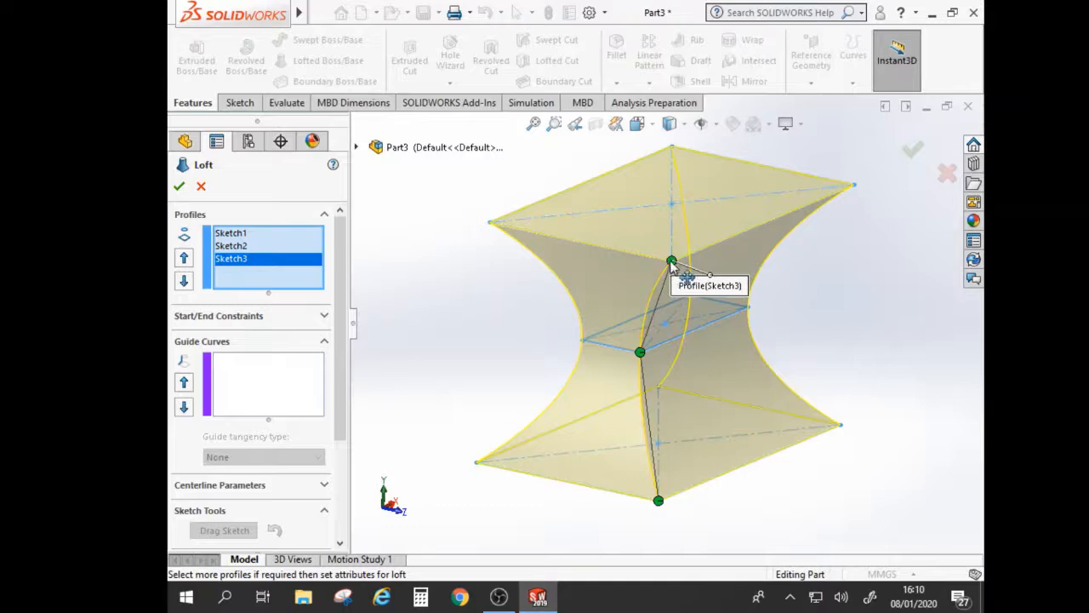
# Try twisting the loft by moving the Sketch3 connector point to the adjacent corner, and return it to the aligned corner
pyautogui.moveTo(673, 261); pyautogui.dragTo(855, 194)
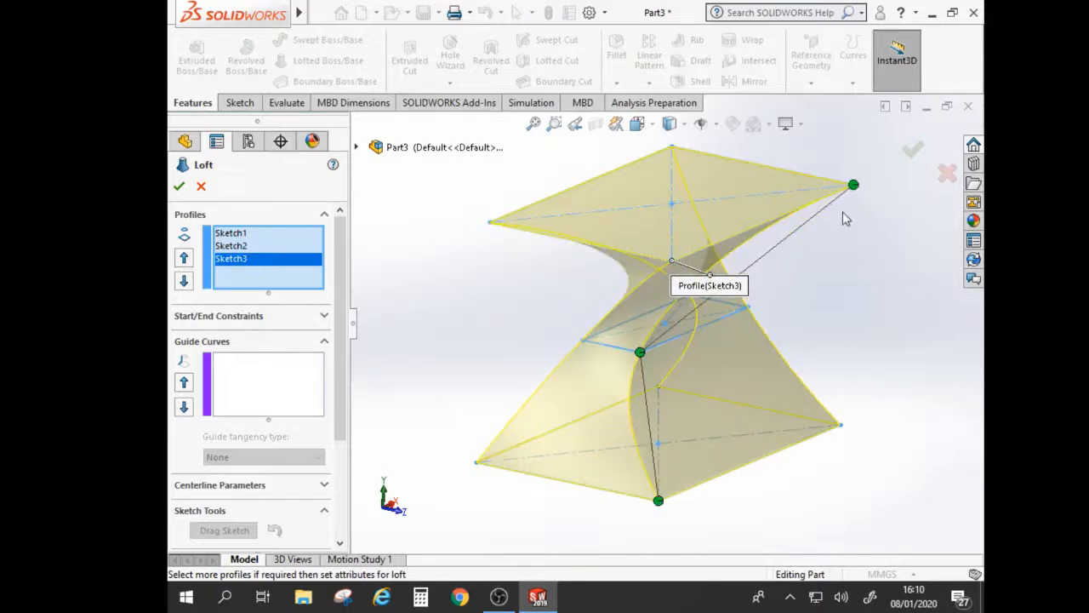
pyautogui.moveTo(853, 221)
pyautogui.mouseDown(button='middle')
pyautogui.moveTo(828, 215)
pyautogui.moveTo(839, 221)
pyautogui.mouseUp(button='middle')
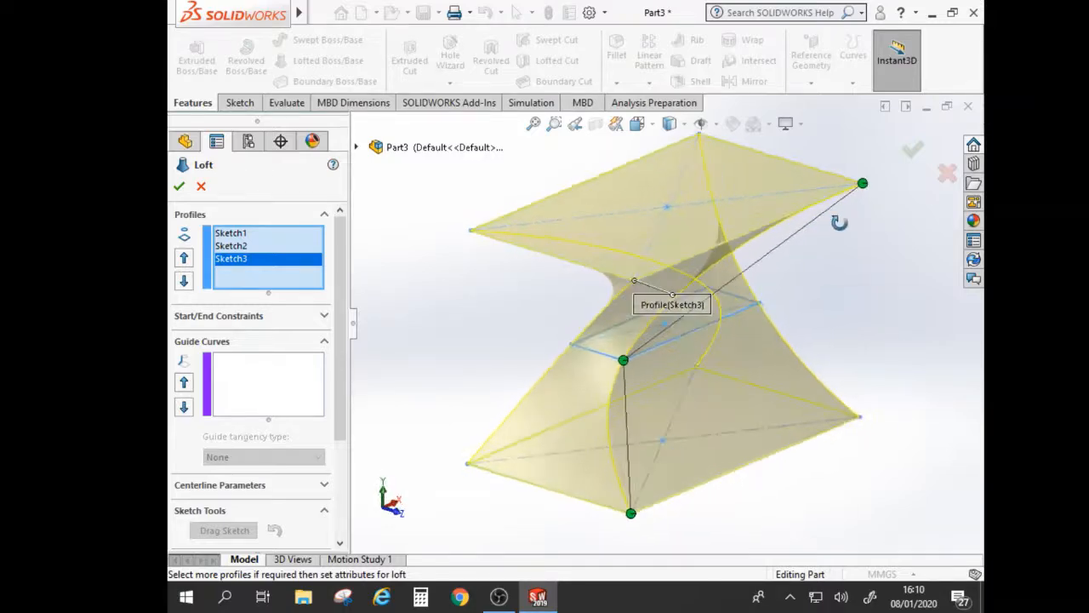
pyautogui.moveTo(856, 194); pyautogui.dragTo(645, 257)
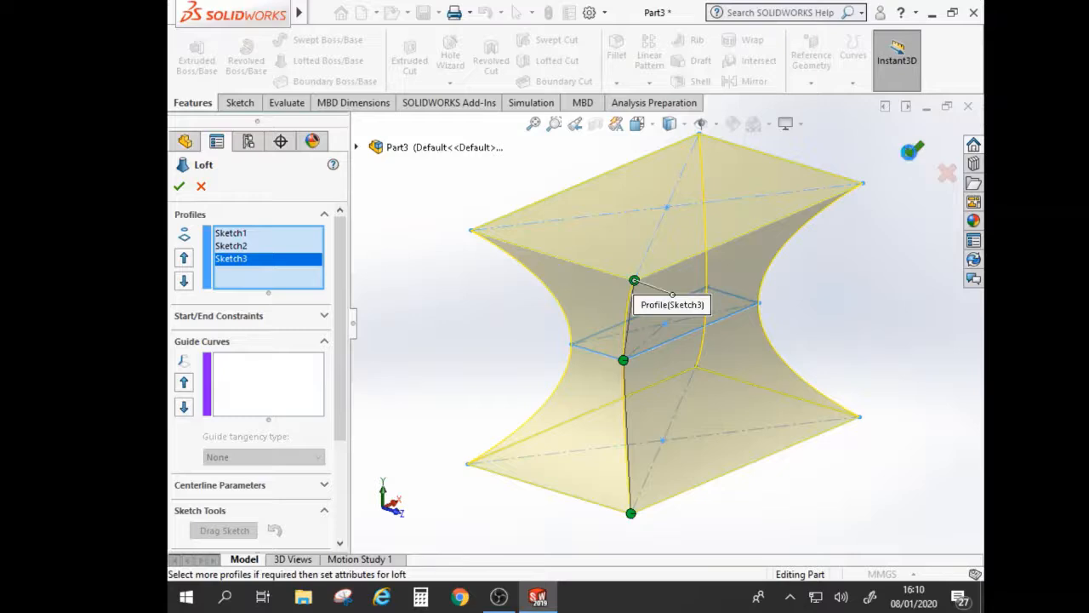
# Accept the loft through the three aligned rectangular profiles and inspect the curved sides of the solid
pyautogui.click(911, 152)
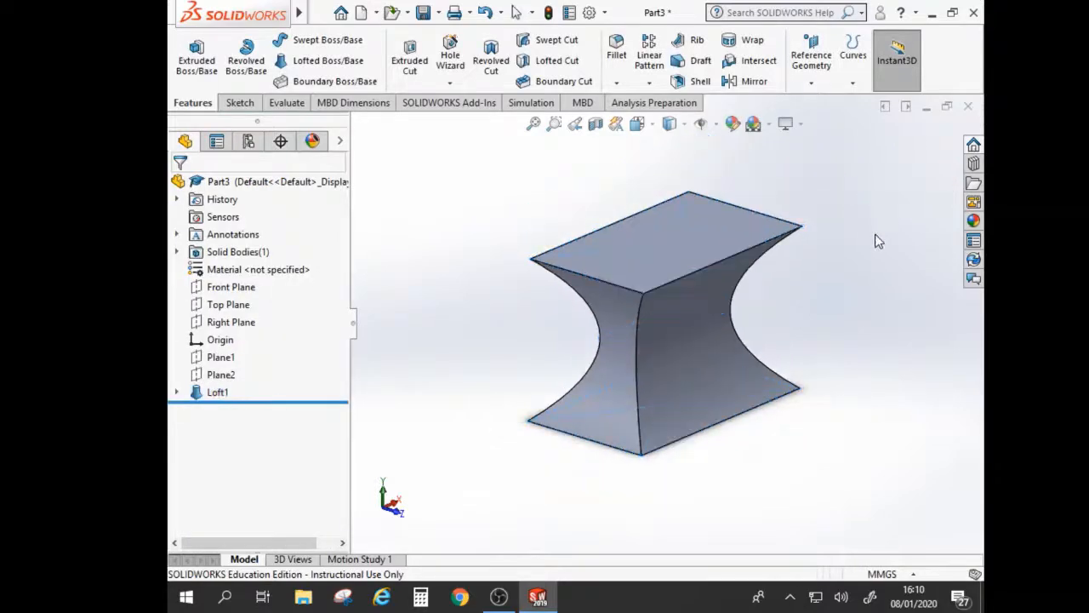
pyautogui.moveTo(879, 241); pyautogui.dragTo(767, 225, button='middle')
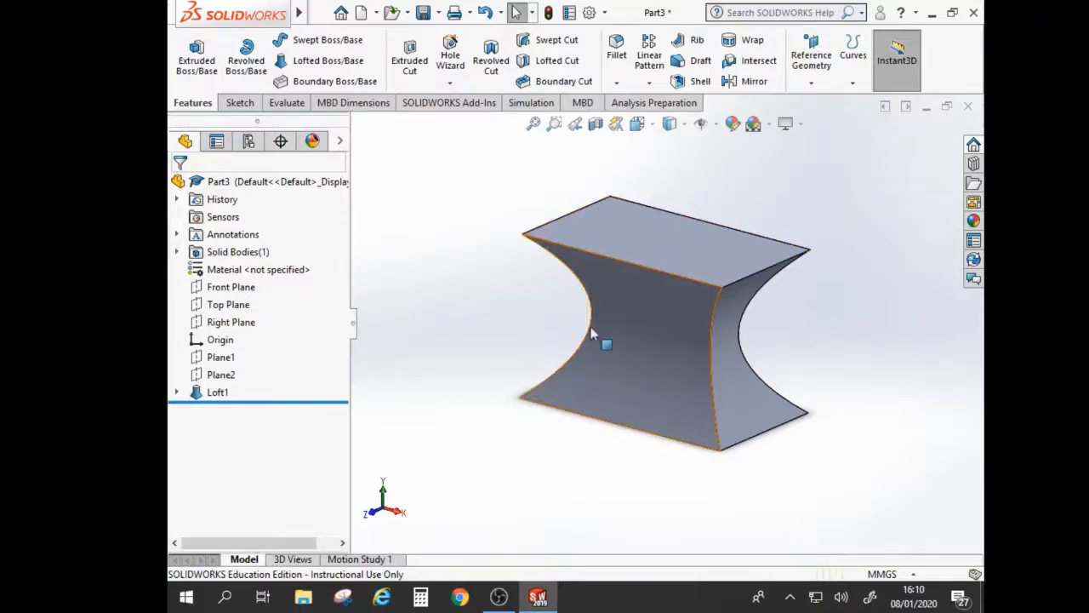
pyautogui.moveTo(546, 314)
pyautogui.mouseDown(button='middle')
pyautogui.moveTo(537, 307)
pyautogui.moveTo(554, 267)
pyautogui.moveTo(550, 301)
pyautogui.mouseUp(button='middle')
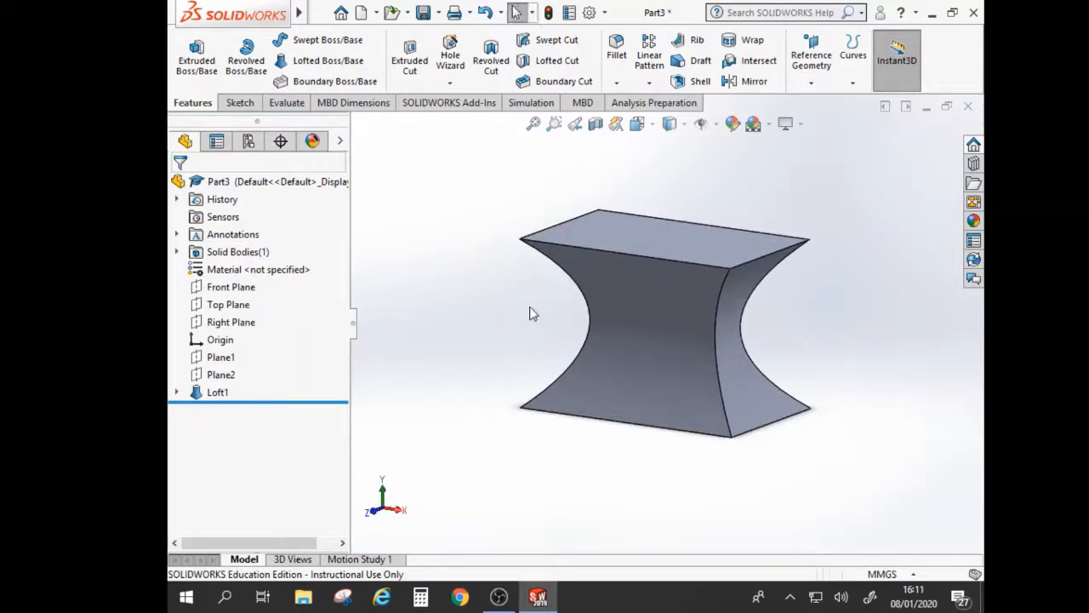